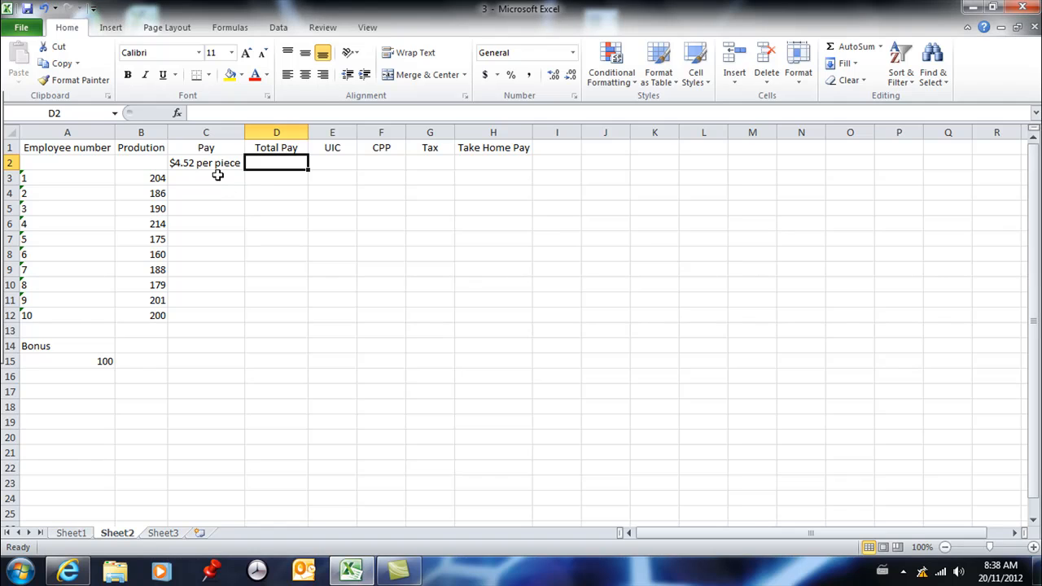
Calculate the first employee's Pay in C3 with the formula =B3*4.52
{"action": "left_click", "coordinate": [212, 177]}
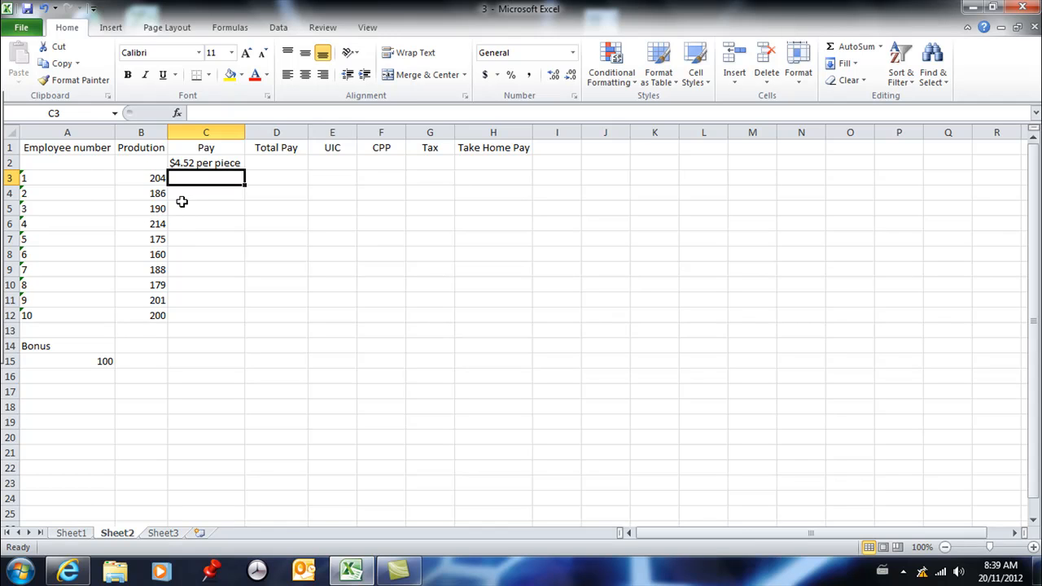
{"action": "type", "text": "="}
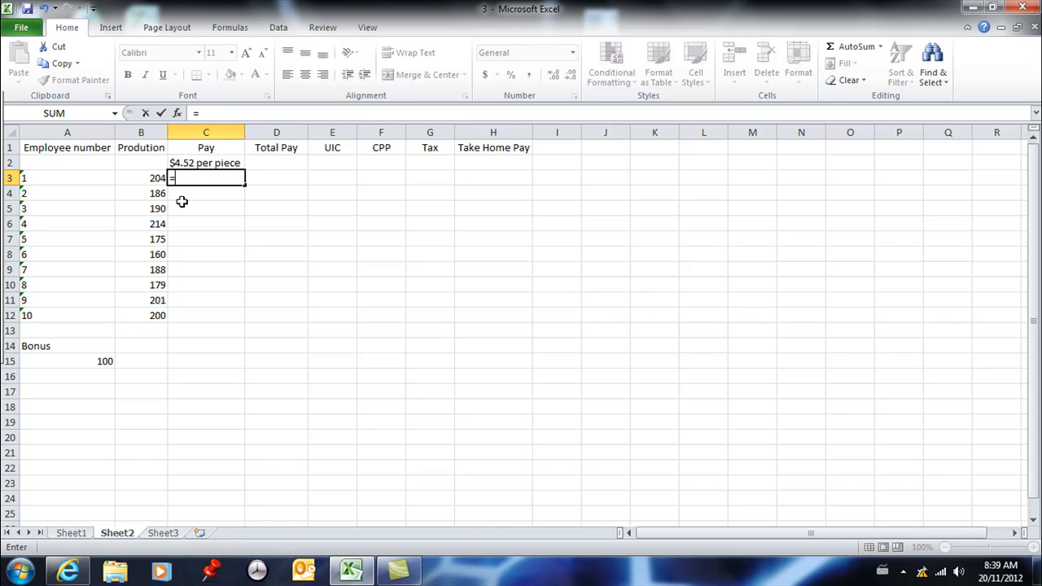
{"action": "left_click", "coordinate": [150, 177]}
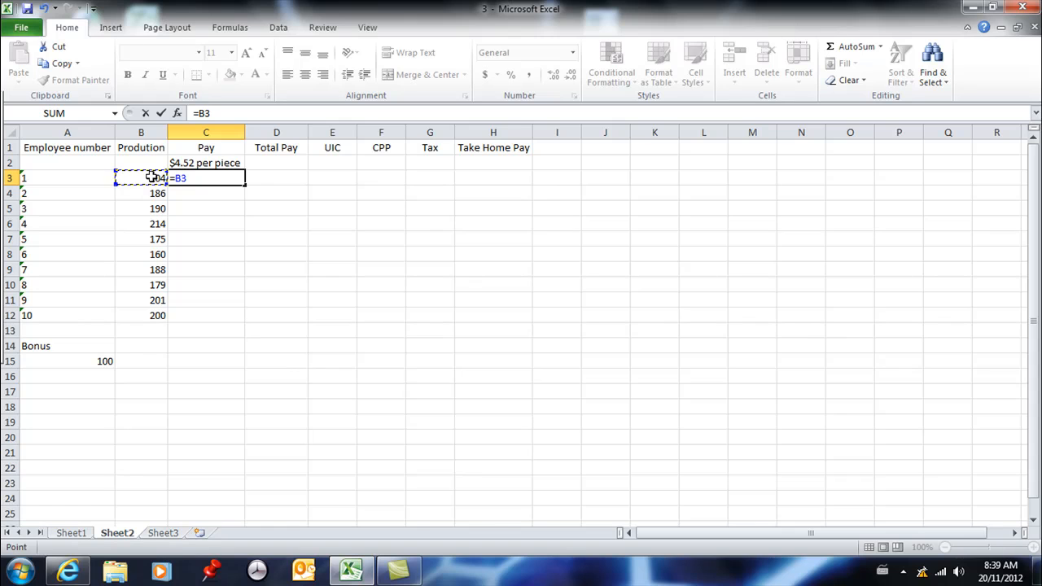
{"action": "type", "text": "*4.52"}
{"action": "key", "text": "Return"}
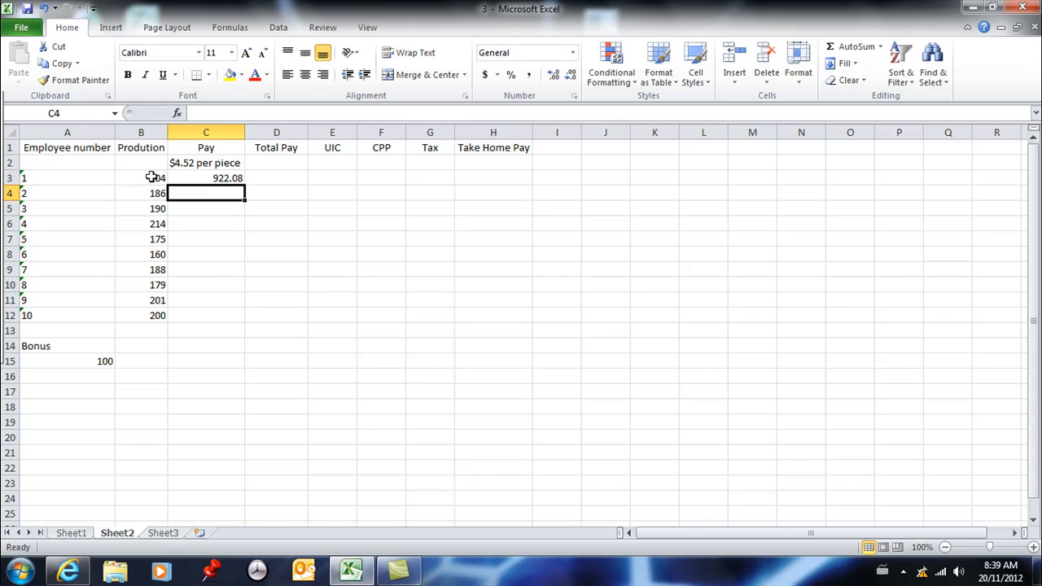
Fill the Pay formula from C3 down through C12 and check the copied formulas
{"action": "left_click", "coordinate": [235, 178]}
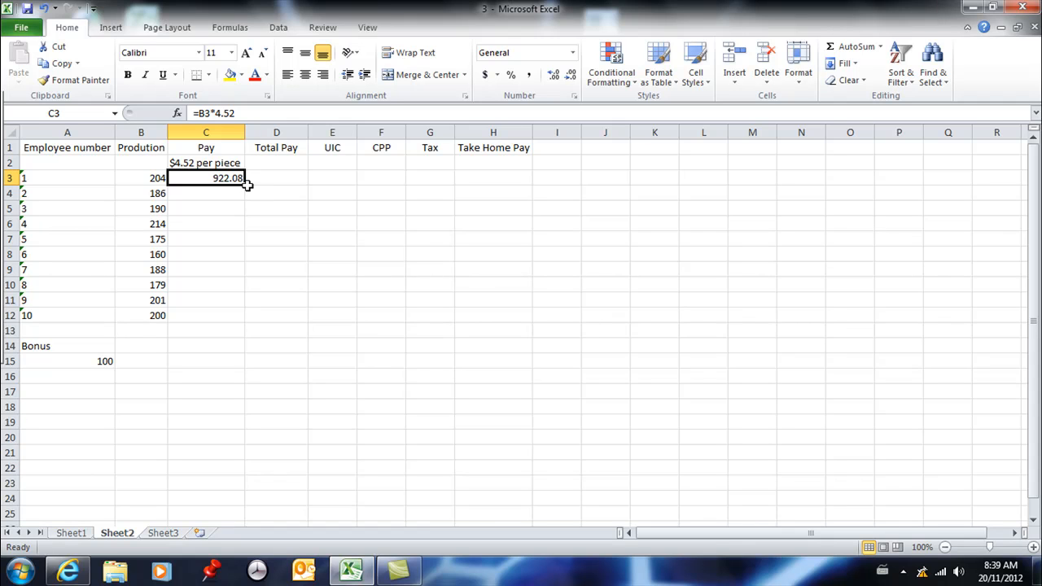
{"action": "left_click_drag", "start_coordinate": [246, 184], "coordinate": [247, 205]}
{"action": "left_click", "coordinate": [229, 194]}
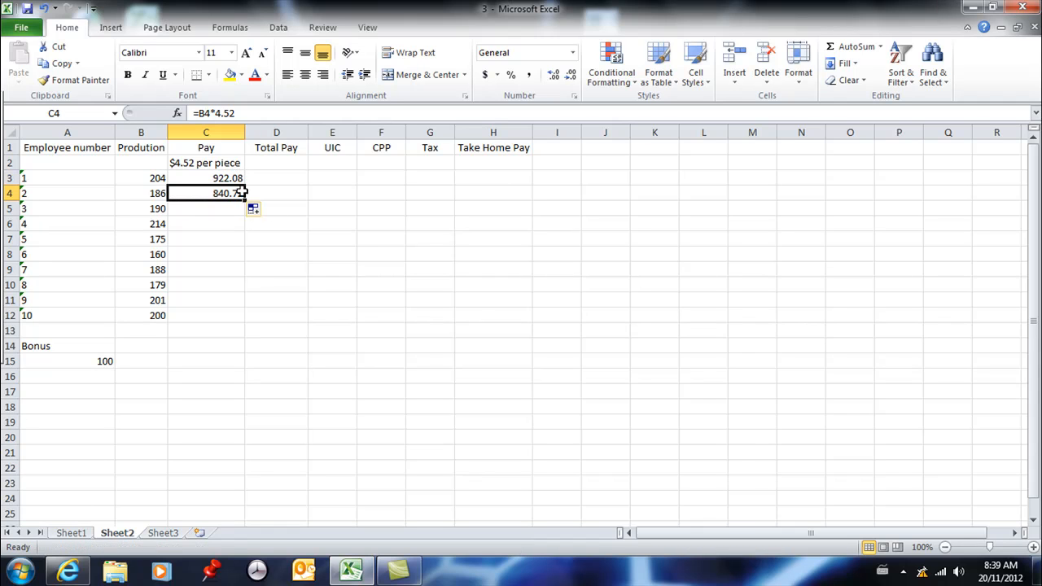
{"action": "left_click_drag", "start_coordinate": [247, 205], "coordinate": [245, 324]}
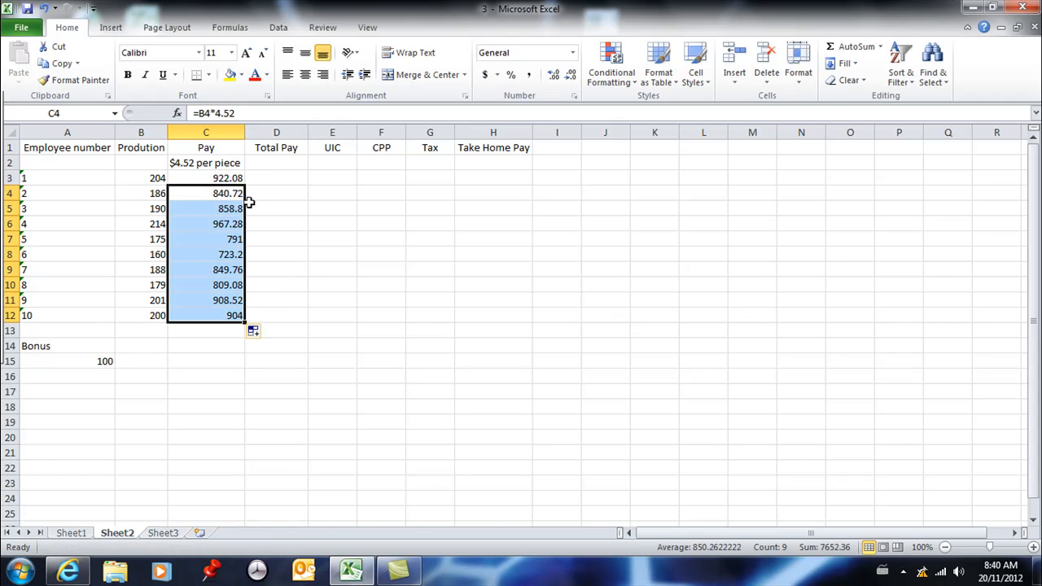
{"action": "key", "text": "Up"}
{"action": "key", "text": "Down"}
{"action": "key", "text": "Down"}
{"action": "key", "text": "Down"}
{"action": "key", "text": "Down"}
{"action": "key", "text": "Down"}
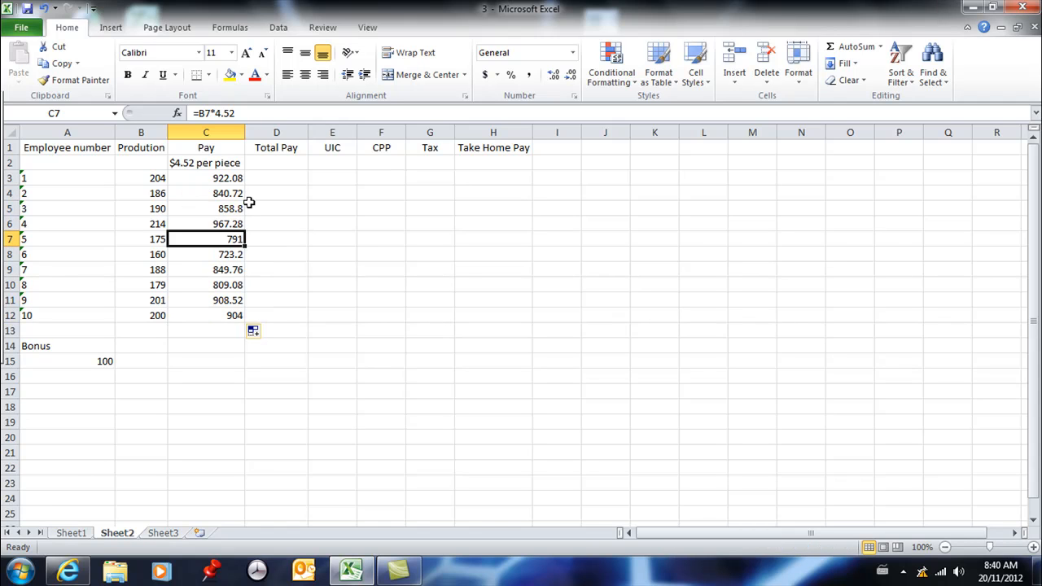
{"action": "key", "text": "Down"}
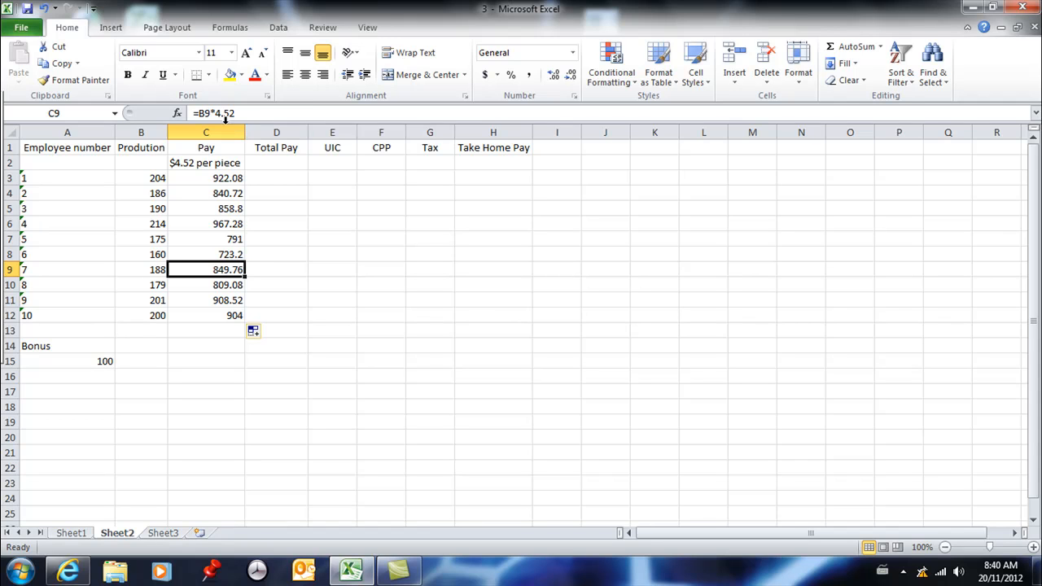
{"action": "left_click", "coordinate": [226, 181]}
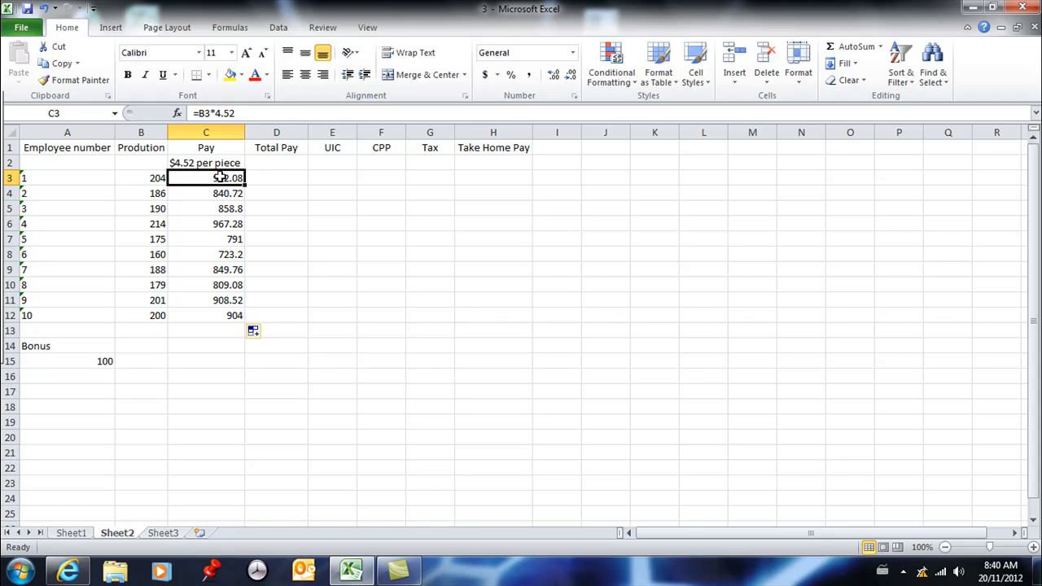
Calculate the first employee's Total Pay in D3 by adding the bonus with the formula =C3+A15
{"action": "left_click", "coordinate": [290, 179]}
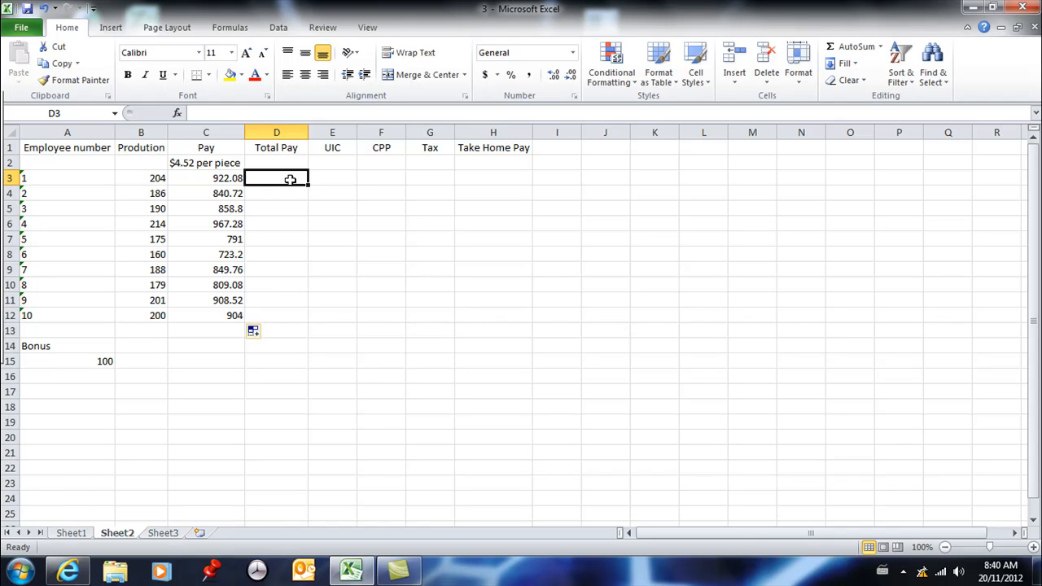
{"action": "type", "text": "="}
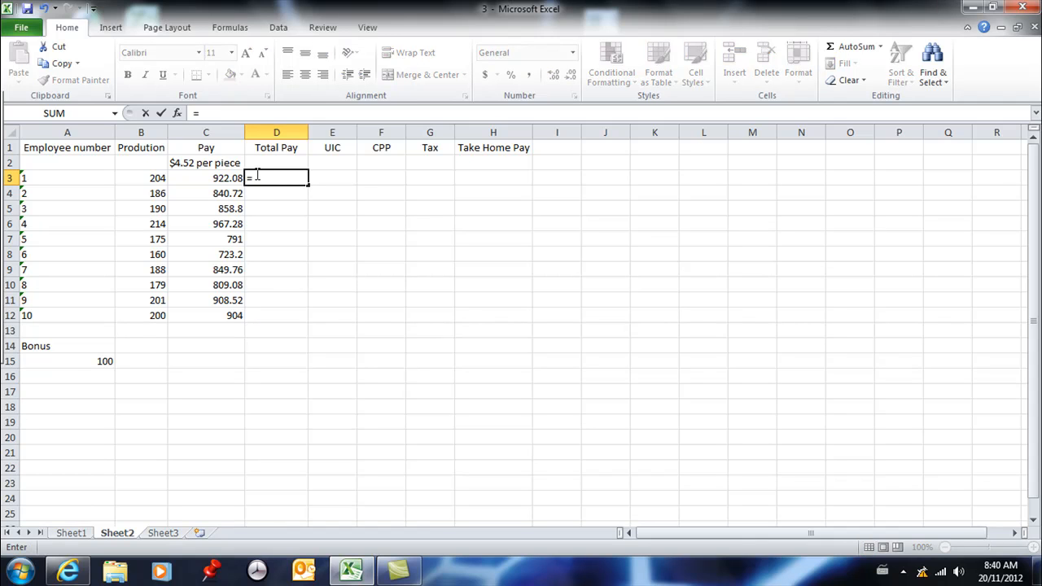
{"action": "left_click", "coordinate": [223, 178]}
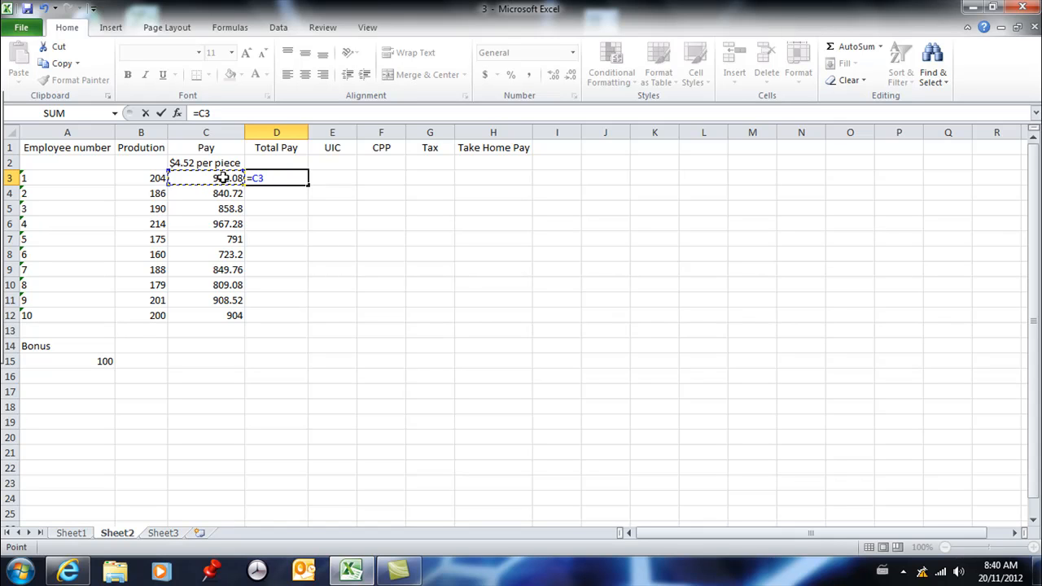
{"action": "type", "text": "+"}
{"action": "left_click", "coordinate": [98, 361]}
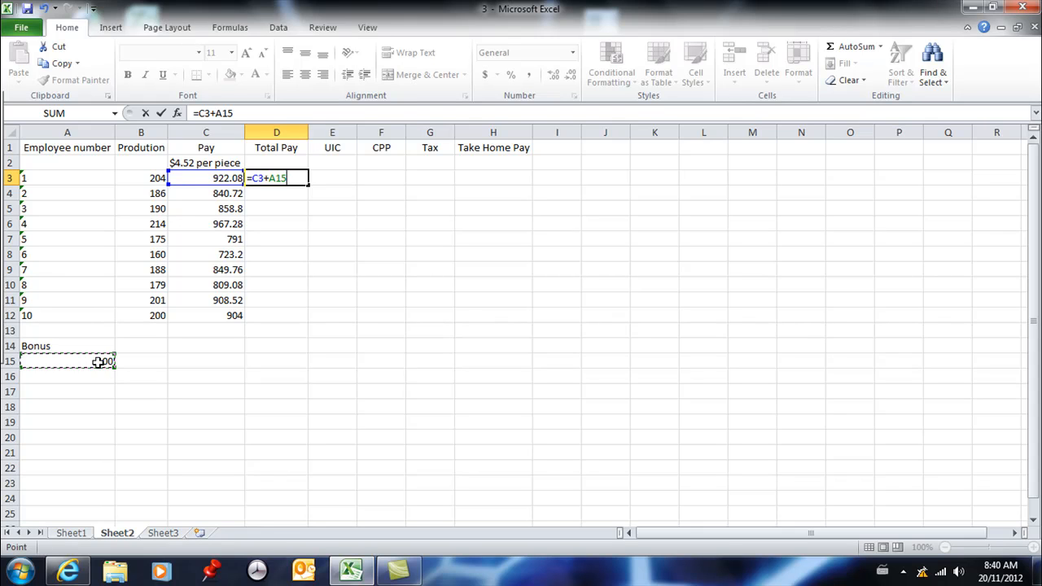
{"action": "key", "text": "Return"}
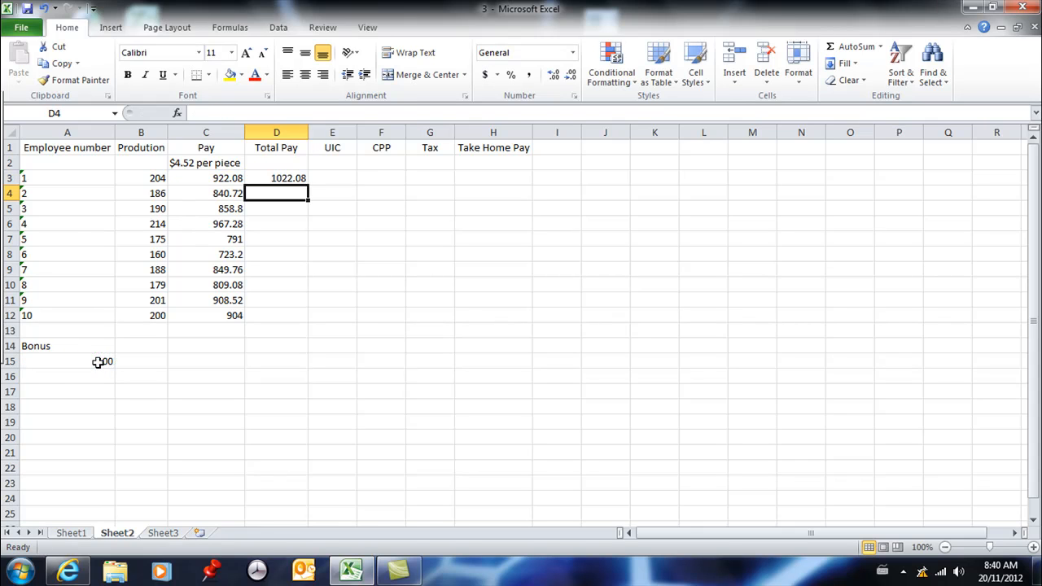
Try filling the Total Pay formula from D3 down through D12 and check the copied cell references
{"action": "left_click", "coordinate": [279, 177]}
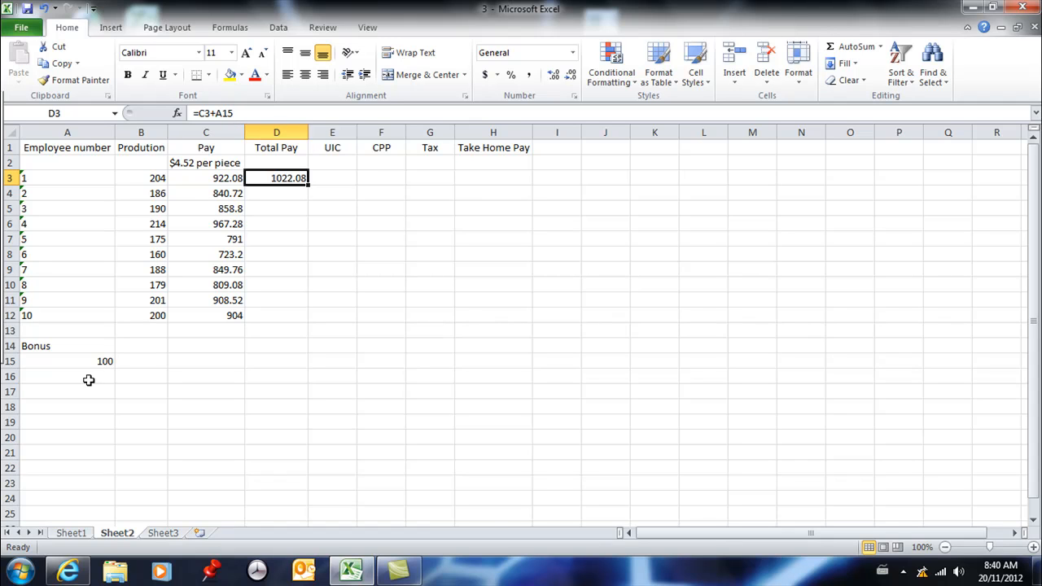
{"action": "left_click_drag", "start_coordinate": [309, 185], "coordinate": [312, 201]}
{"action": "left_click", "coordinate": [296, 193]}
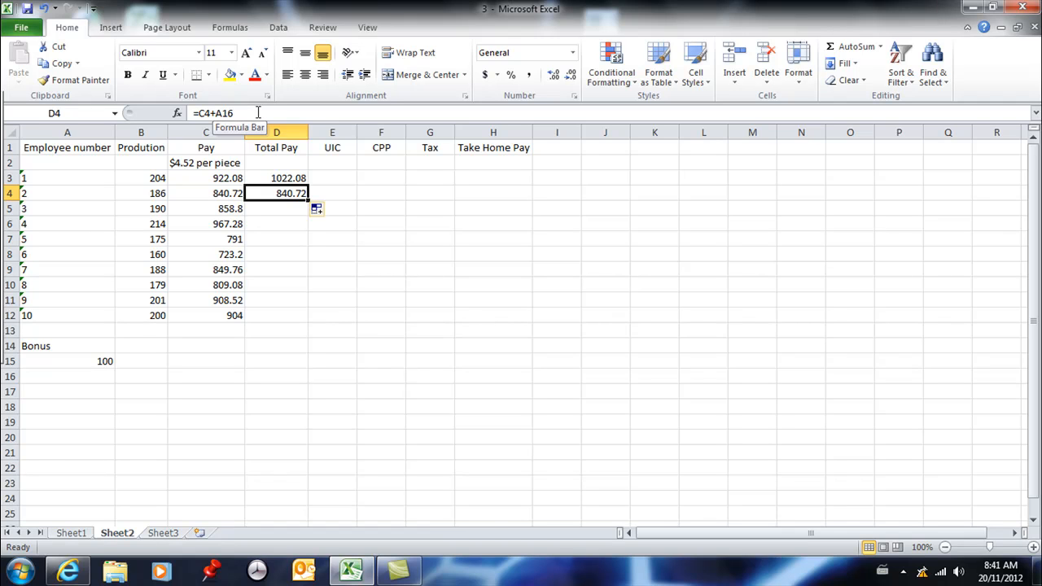
{"action": "left_click_drag", "start_coordinate": [308, 199], "coordinate": [311, 322]}
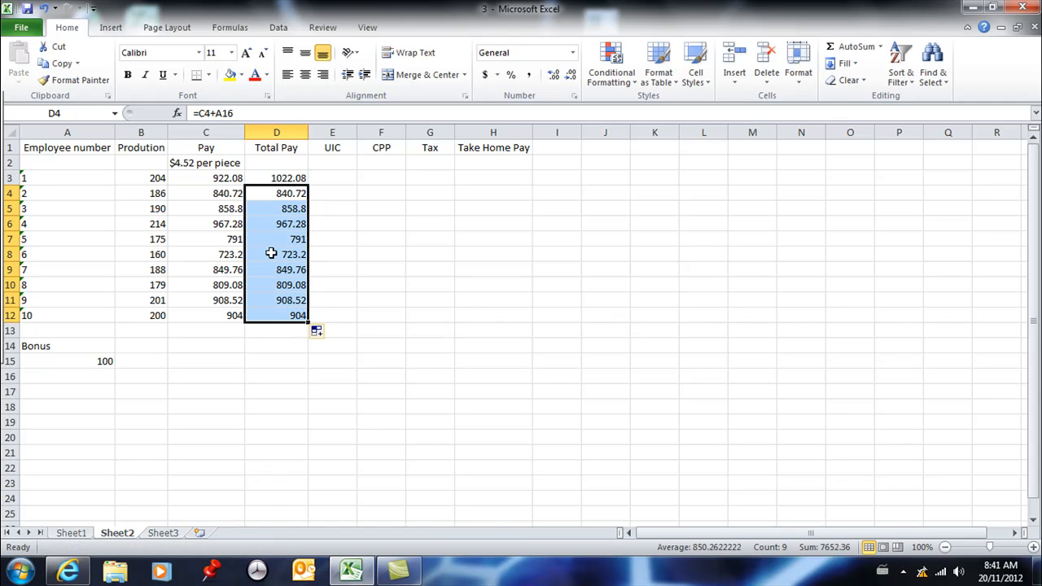
{"action": "left_click", "coordinate": [277, 210]}
{"action": "key", "text": "Down"}
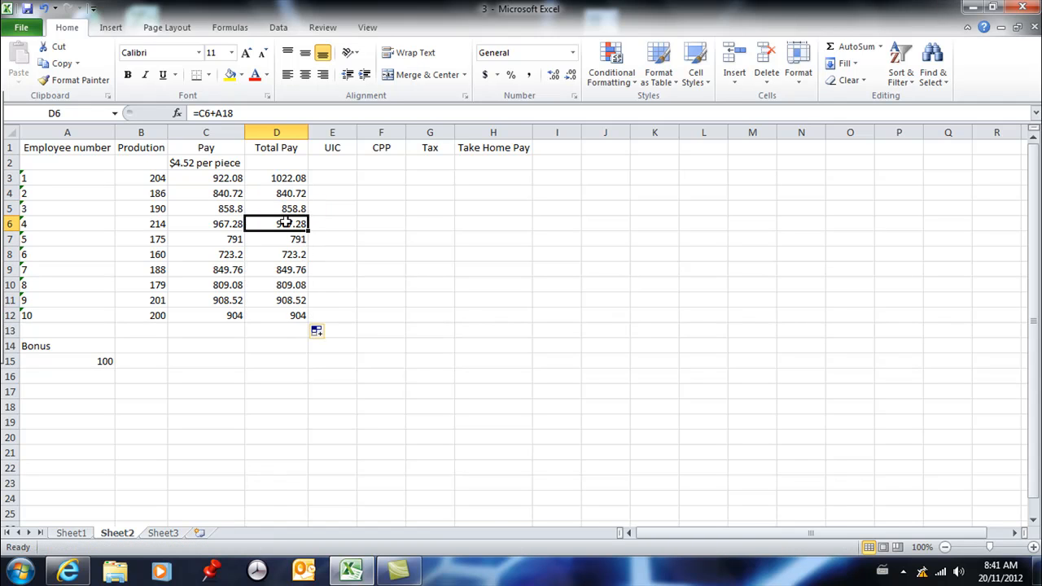
{"action": "key", "text": "Down"}
{"action": "key", "text": "Down"}
{"action": "key", "text": "Down"}
{"action": "key", "text": "Down"}
{"action": "key", "text": "Down"}
{"action": "key", "text": "Down"}
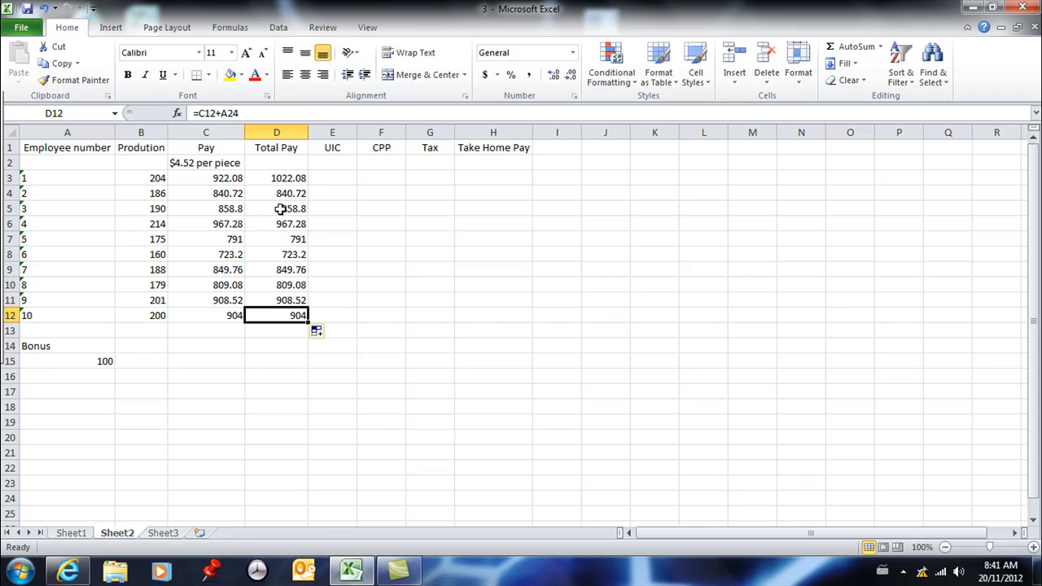
Clear D4:D12 and lock the bonus row reference in D3 so the formula reads =C3+A$15
{"action": "left_click_drag", "start_coordinate": [287, 193], "coordinate": [299, 313]}
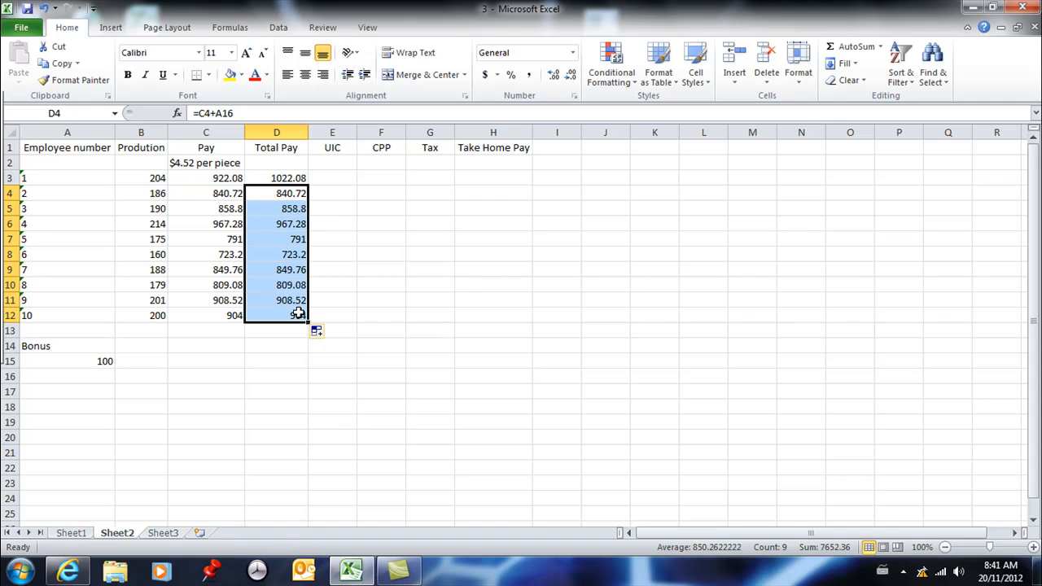
{"action": "key", "text": "Delete"}
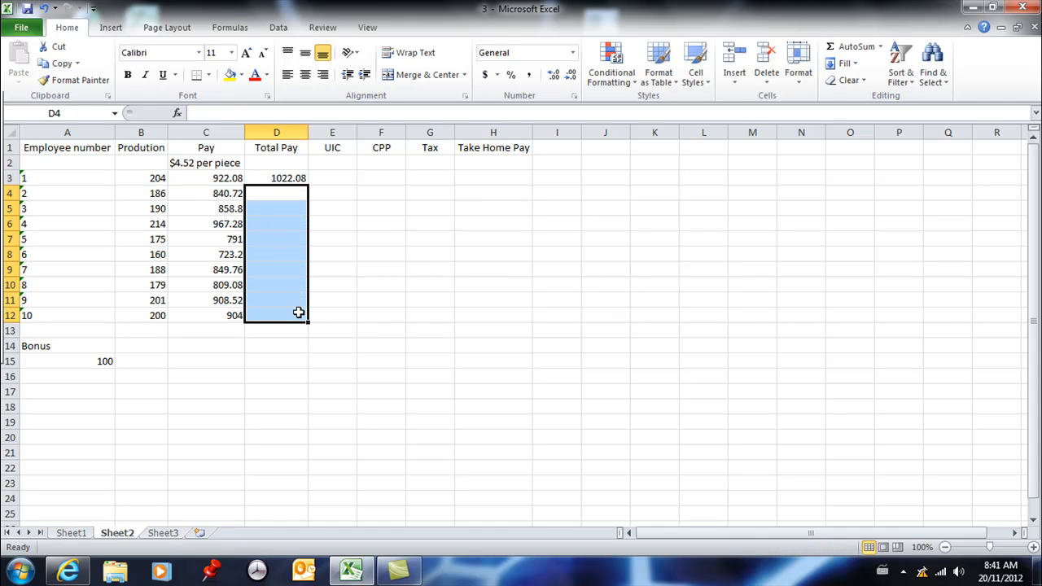
{"action": "left_click", "coordinate": [294, 178]}
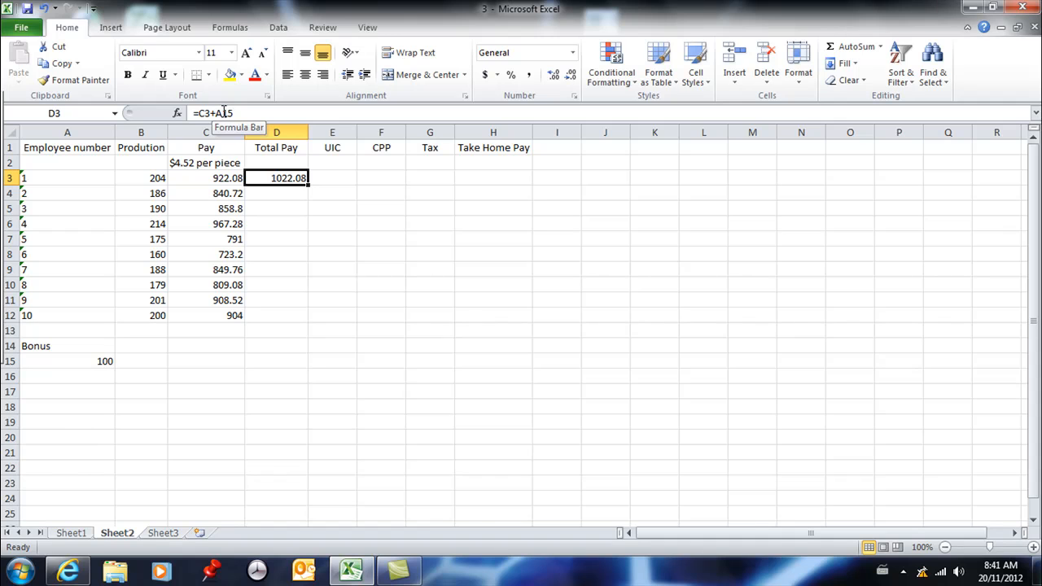
{"action": "left_click", "coordinate": [221, 114]}
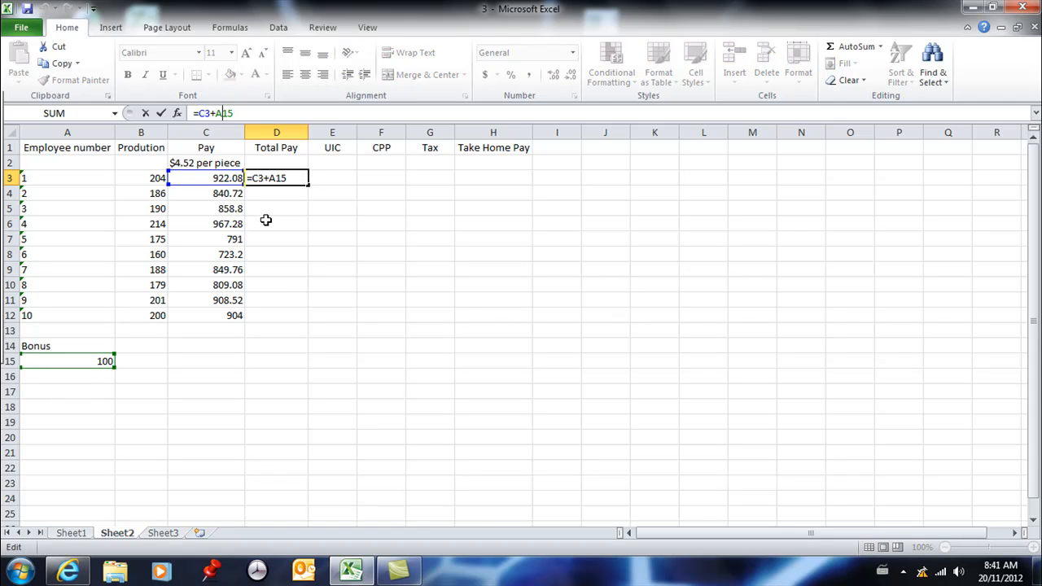
{"action": "type", "text": "$"}
{"action": "key", "text": "Return"}
{"action": "key", "text": "Up"}
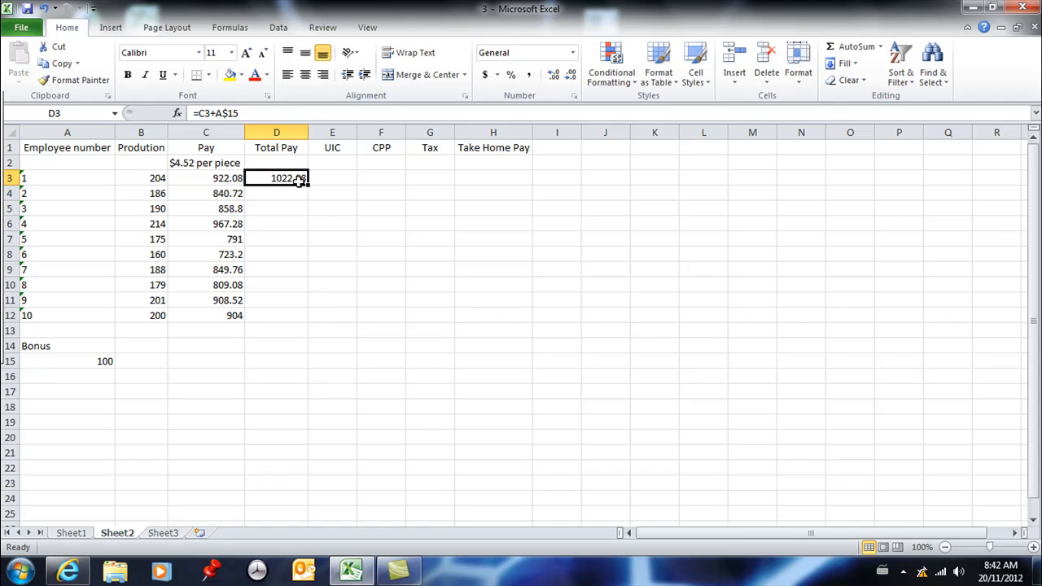
Fill the Total Pay formula with the locked bonus row from D3 through D12 and check the copies
{"action": "left_click_drag", "start_coordinate": [310, 184], "coordinate": [297, 319]}
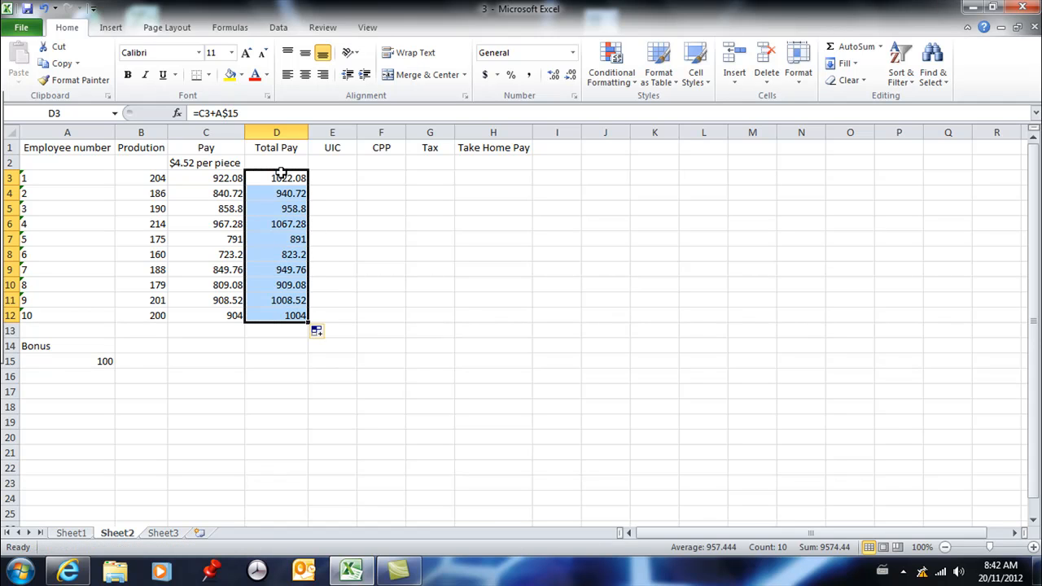
{"action": "left_click", "coordinate": [278, 182]}
{"action": "key", "text": "Down"}
{"action": "key", "text": "Down"}
{"action": "key", "text": "Down"}
{"action": "key", "text": "Down"}
{"action": "key", "text": "Down"}
{"action": "key", "text": "Down"}
{"action": "key", "text": "Down"}
{"action": "key", "text": "Down"}
{"action": "key", "text": "Down"}
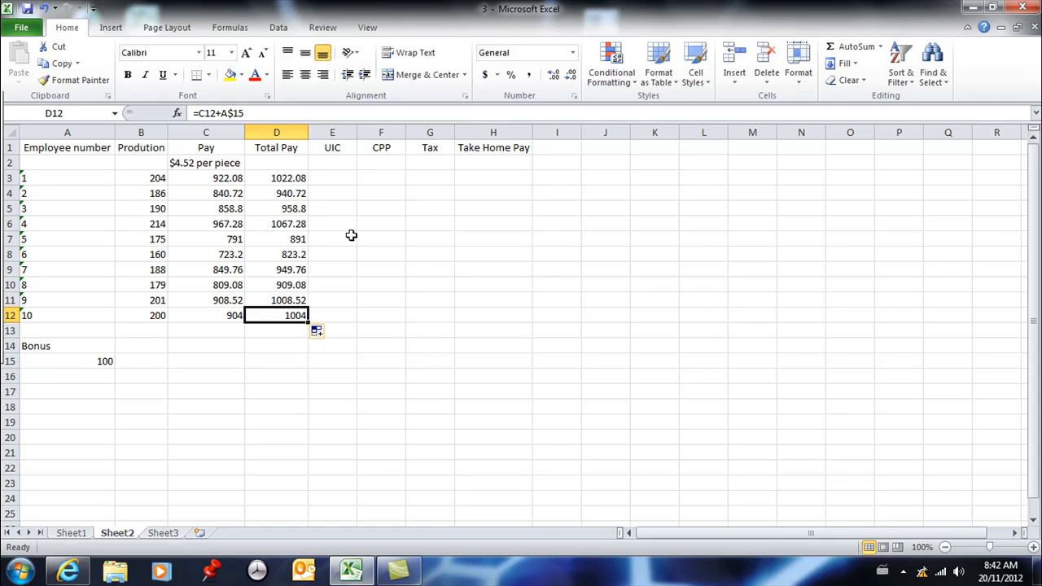
Enter the UIC formula =D3*8 for the first employee in E3
{"action": "left_click", "coordinate": [341, 178]}
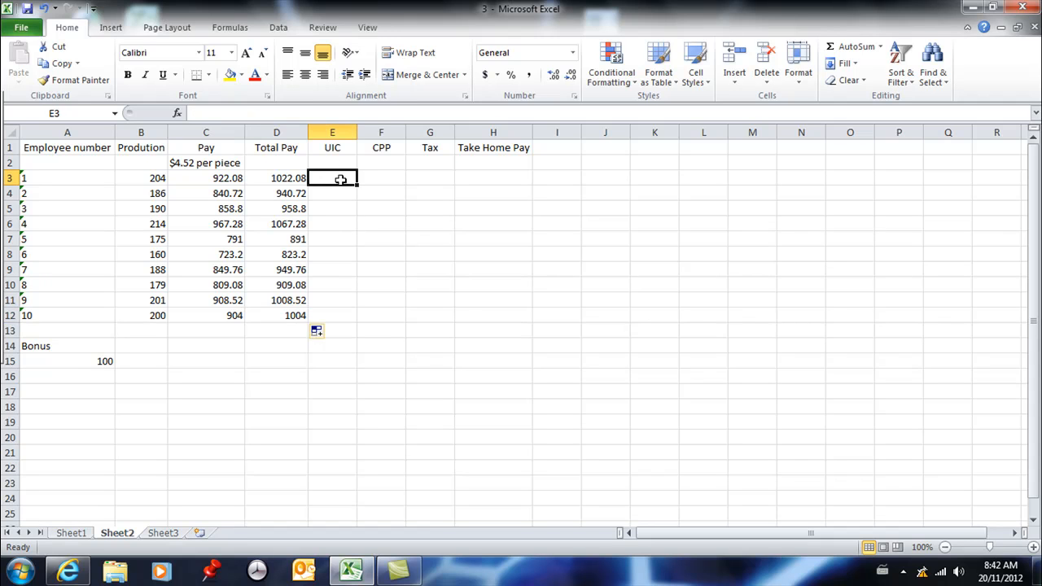
{"action": "type", "text": "="}
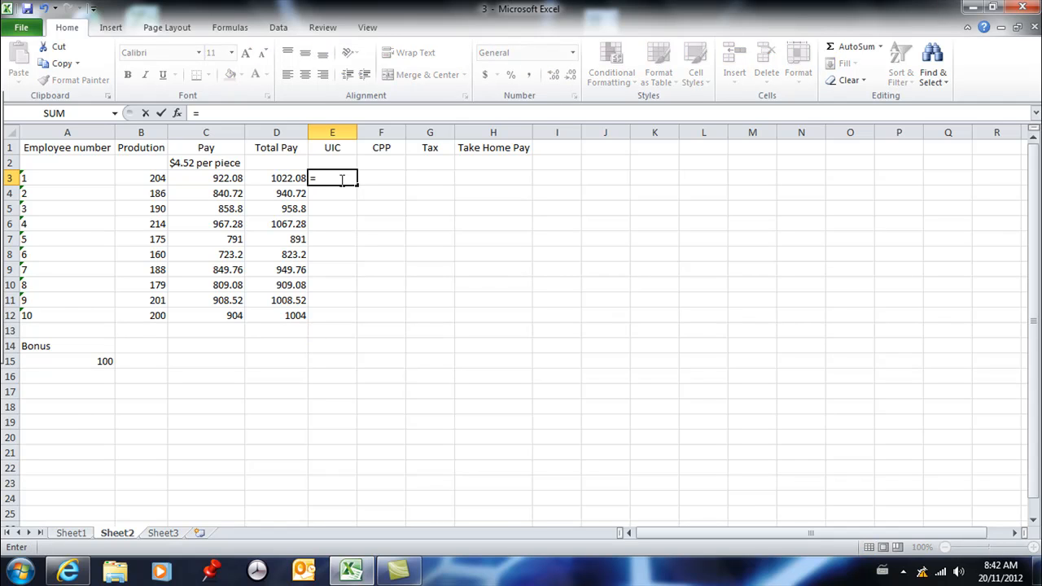
{"action": "left_click", "coordinate": [290, 179]}
{"action": "type", "text": "*08"}
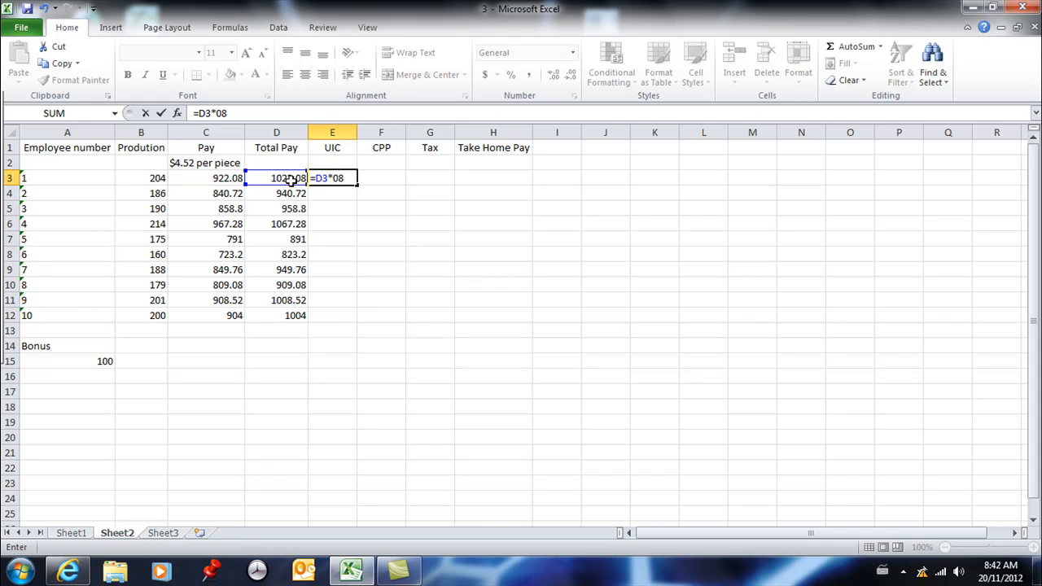
{"action": "key", "text": "Return"}
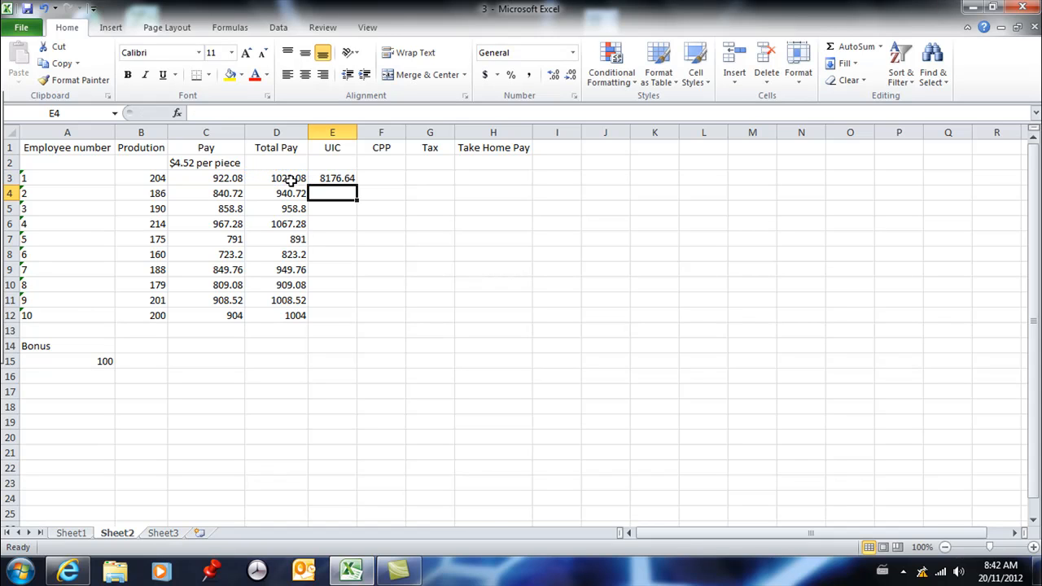
Correct the UIC formula in E3 to =D3*8% and fill it down through E12
{"action": "left_click", "coordinate": [337, 176]}
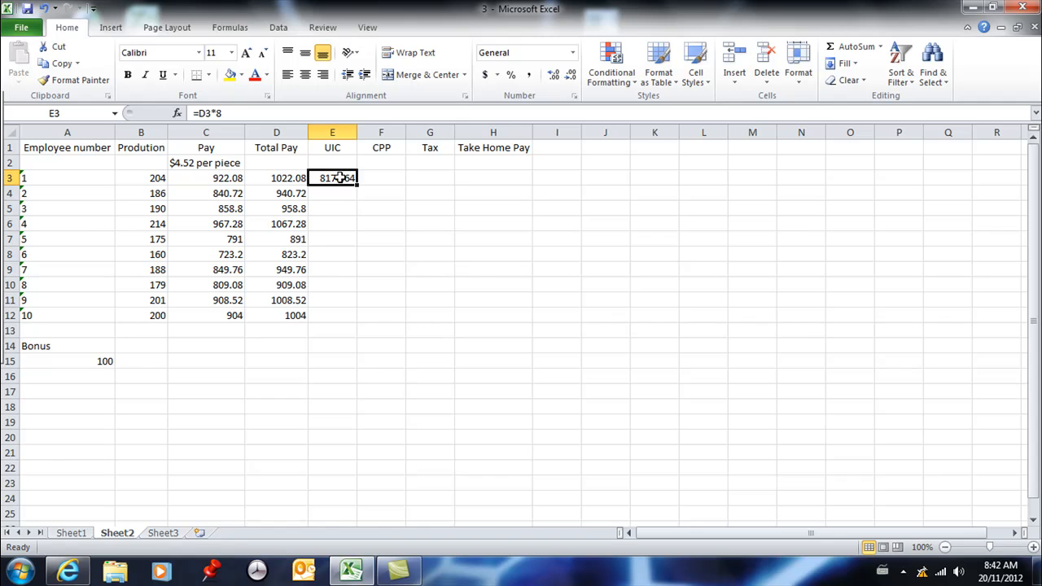
{"action": "left_click", "coordinate": [236, 114]}
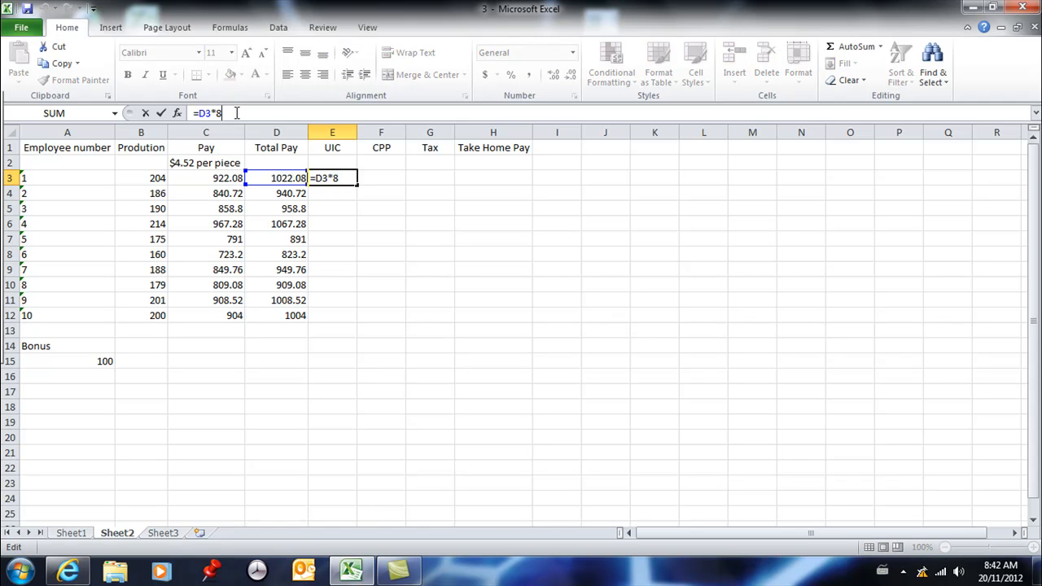
{"action": "type", "text": "%"}
{"action": "key", "text": "Return"}
{"action": "key", "text": "Up"}
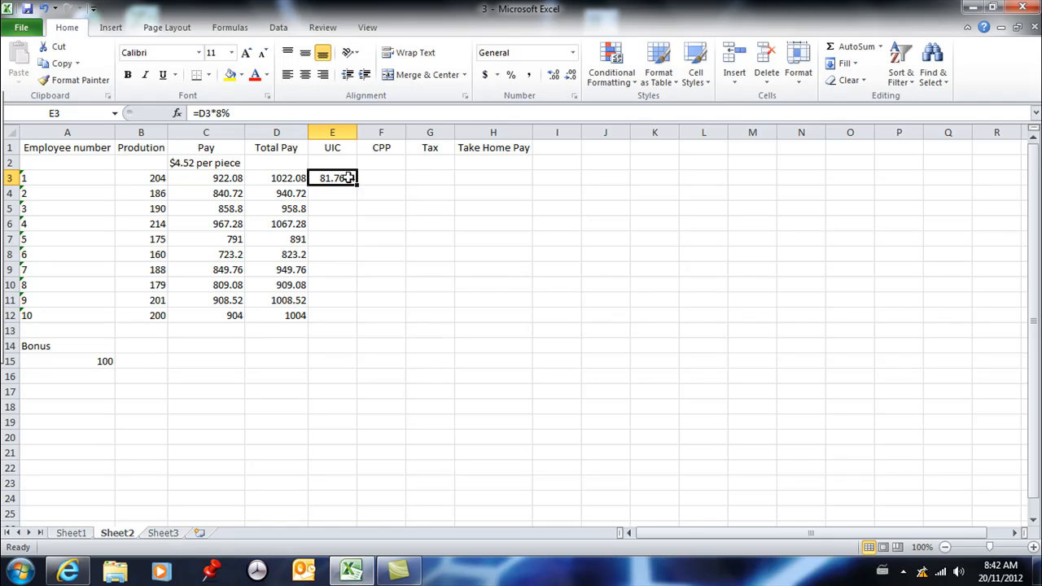
{"action": "left_click_drag", "start_coordinate": [358, 184], "coordinate": [351, 327]}
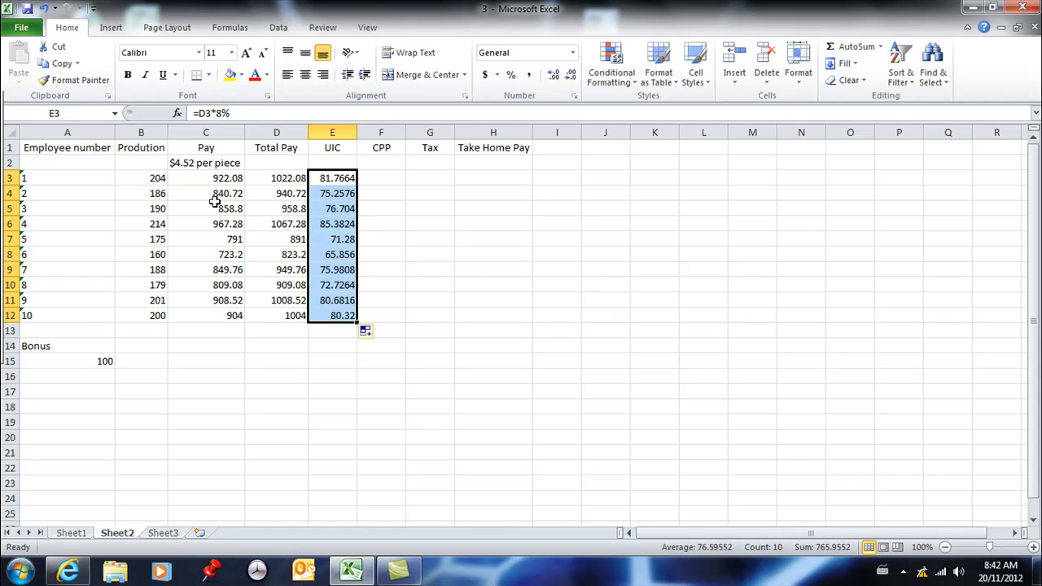
Total the production column in B13 by adding B3 through B12 cell by cell with plus signs, accepting the proposed formula correction
{"action": "left_click", "coordinate": [150, 332]}
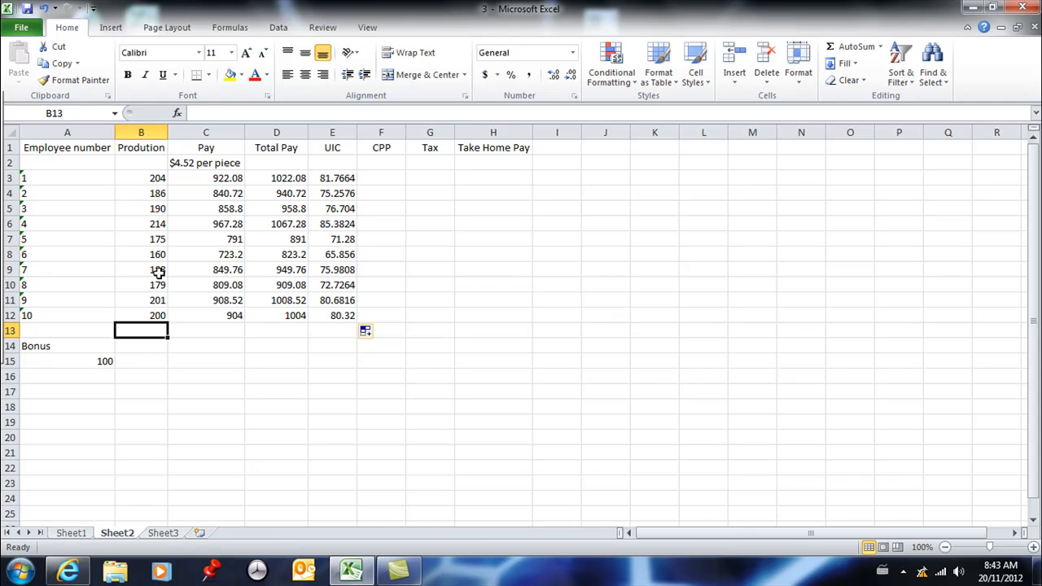
{"action": "type", "text": "="}
{"action": "left_click", "coordinate": [156, 180]}
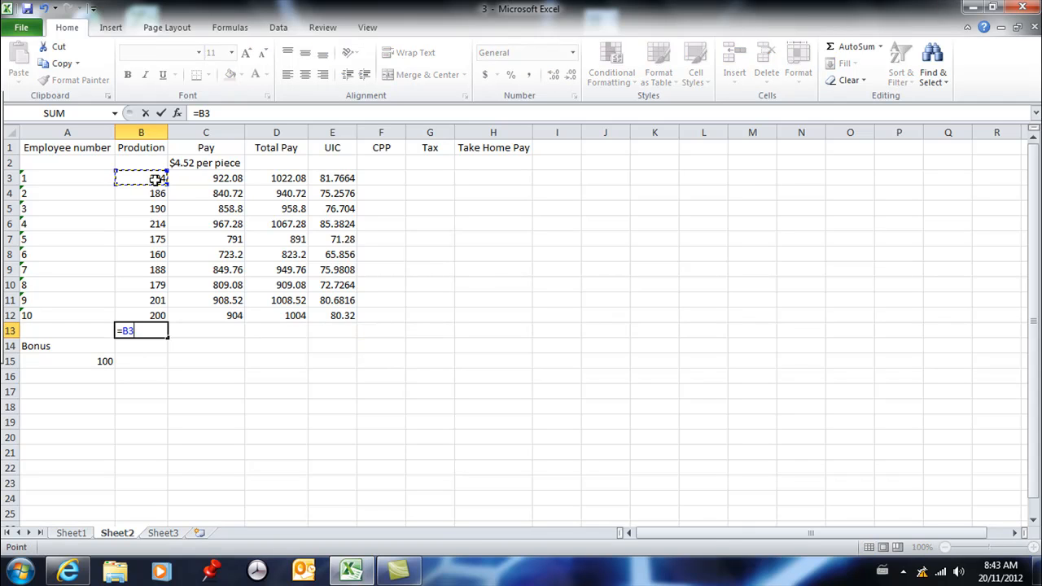
{"action": "type", "text": "+"}
{"action": "left_click", "coordinate": [158, 191]}
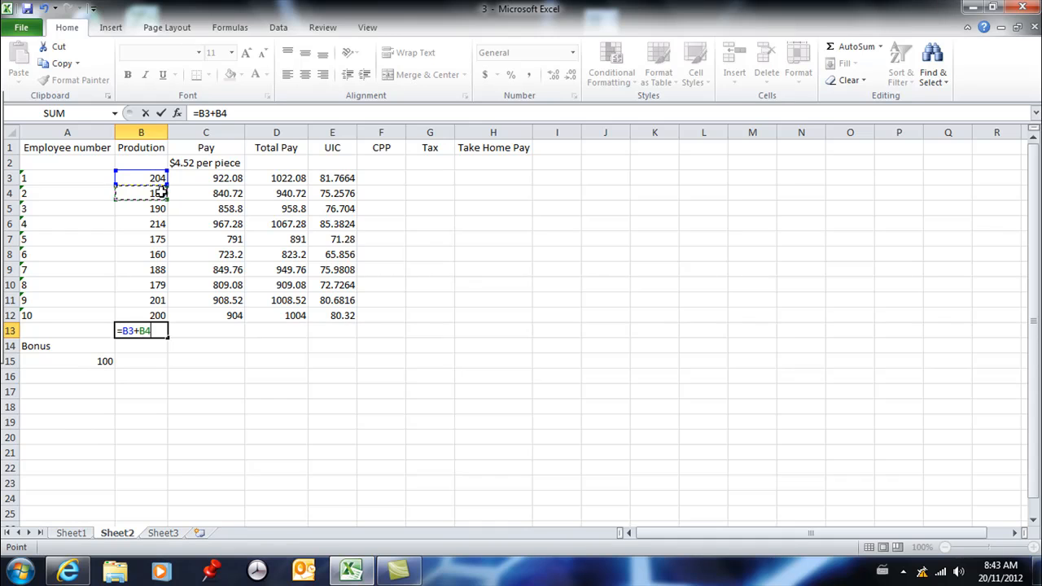
{"action": "type", "text": "+"}
{"action": "left_click", "coordinate": [159, 208]}
{"action": "type", "text": "+"}
{"action": "left_click", "coordinate": [159, 223]}
{"action": "type", "text": "+"}
{"action": "left_click", "coordinate": [161, 237]}
{"action": "type", "text": "+"}
{"action": "left_click", "coordinate": [157, 254]}
{"action": "type", "text": "+"}
{"action": "left_click", "coordinate": [159, 270]}
{"action": "type", "text": "+"}
{"action": "left_click", "coordinate": [158, 284]}
{"action": "type", "text": "+"}
{"action": "left_click", "coordinate": [160, 300]}
{"action": "type", "text": "+"}
{"action": "left_click", "coordinate": [158, 315]}
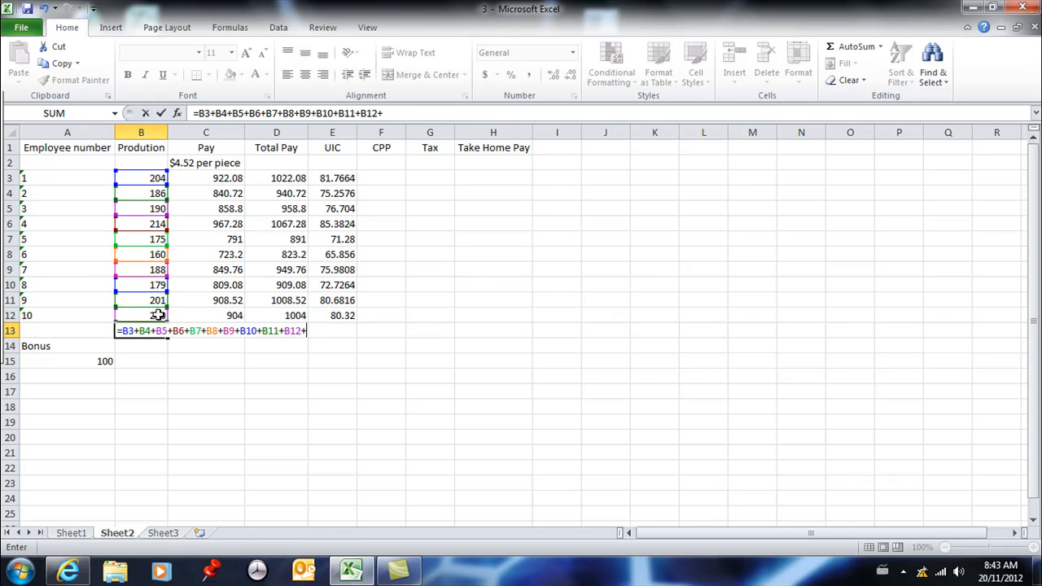
{"action": "key", "text": "Return"}
{"action": "left_click", "coordinate": [484, 343]}
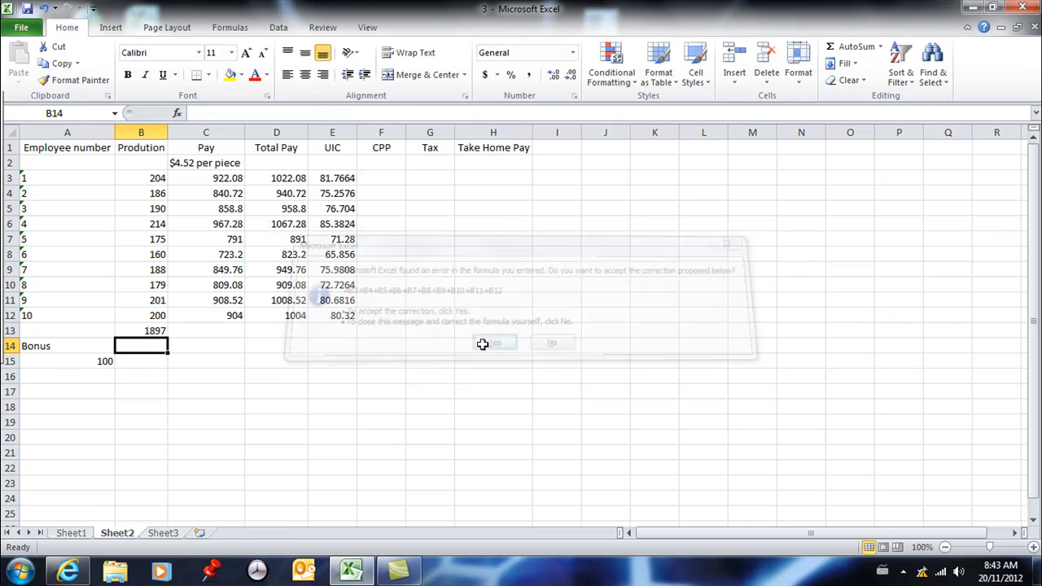
Fill the B13 total formula across through E13 and check the copied formulas in C13, D13 and E13
{"action": "left_click", "coordinate": [154, 329]}
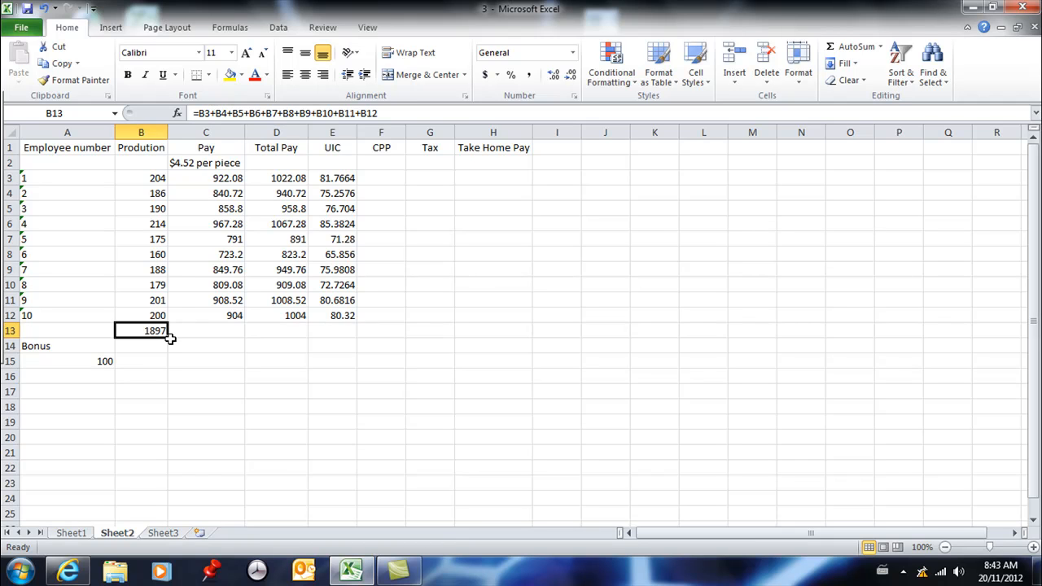
{"action": "left_click_drag", "start_coordinate": [168, 338], "coordinate": [343, 333]}
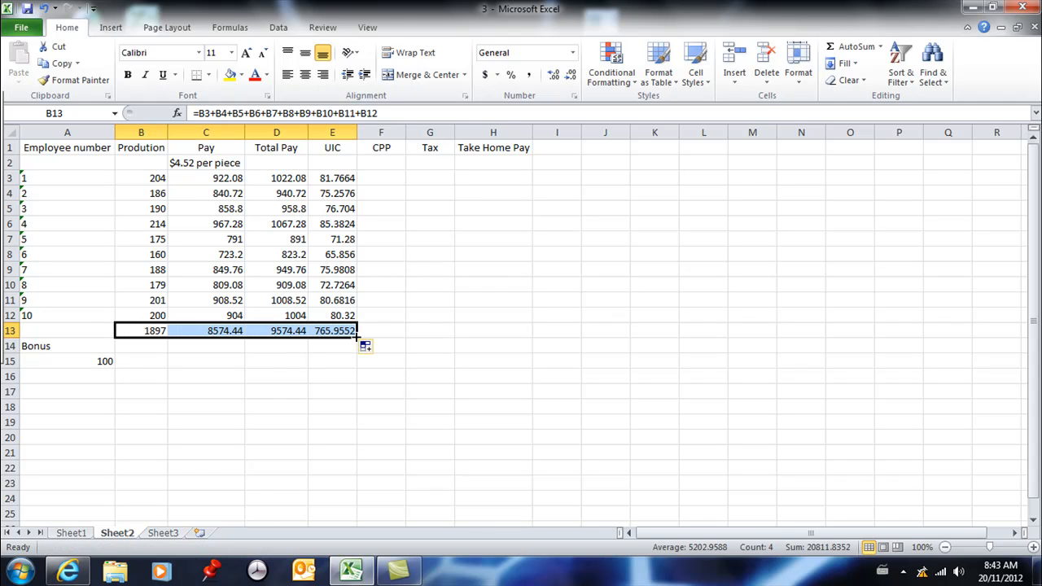
{"action": "left_click", "coordinate": [215, 331]}
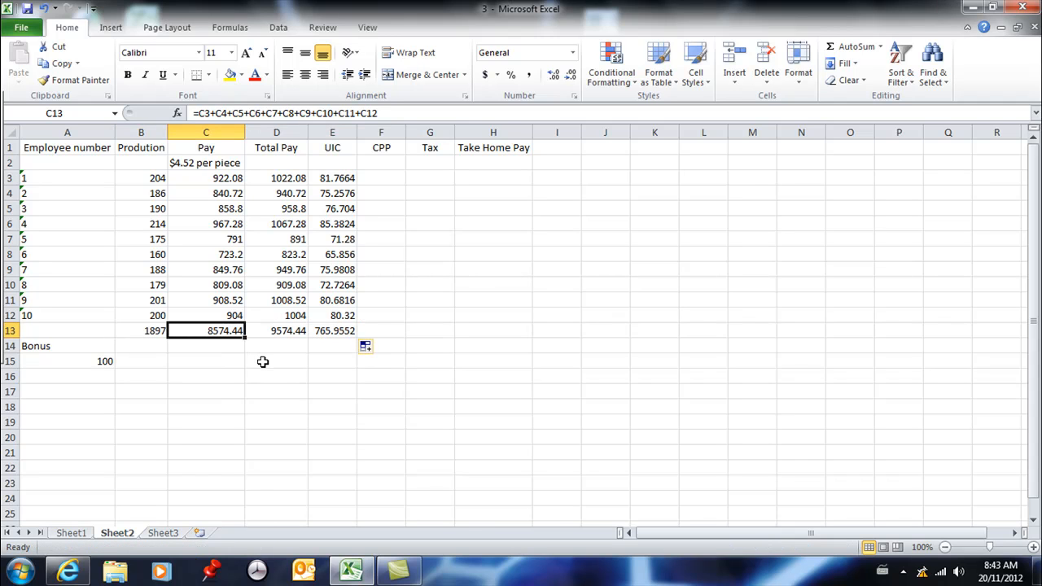
{"action": "key", "text": "Right"}
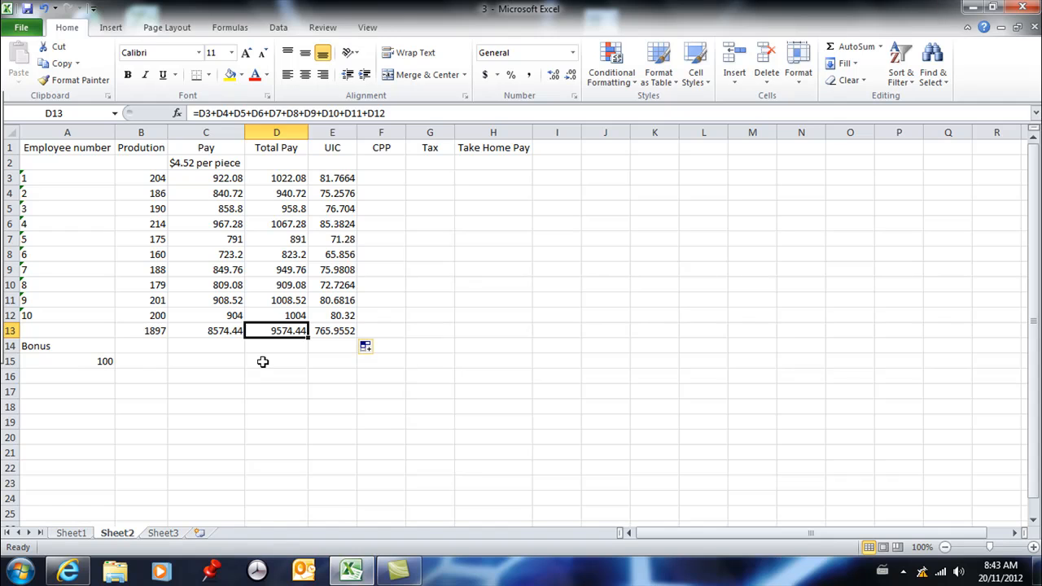
{"action": "key", "text": "Right"}
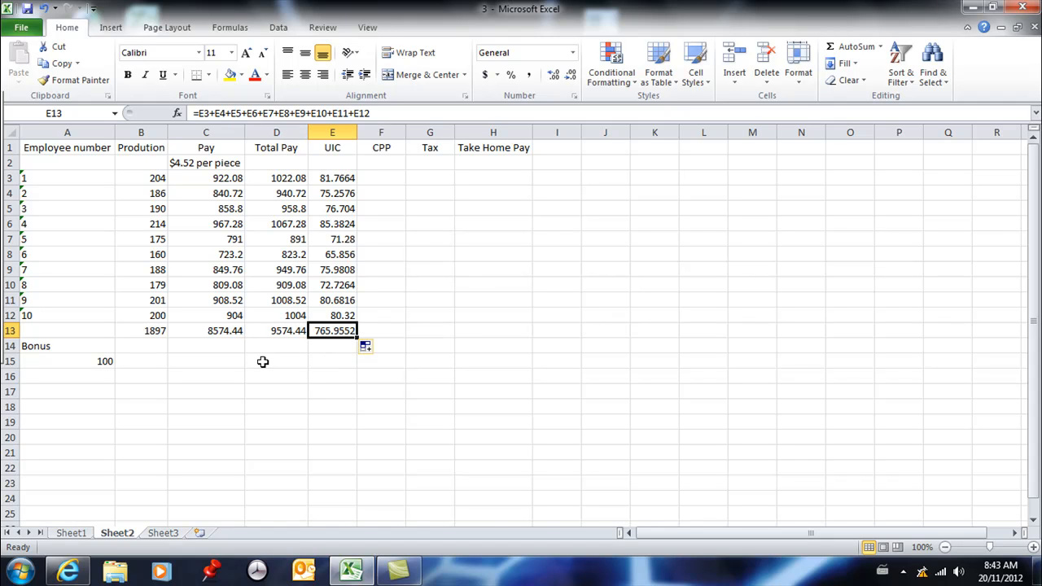